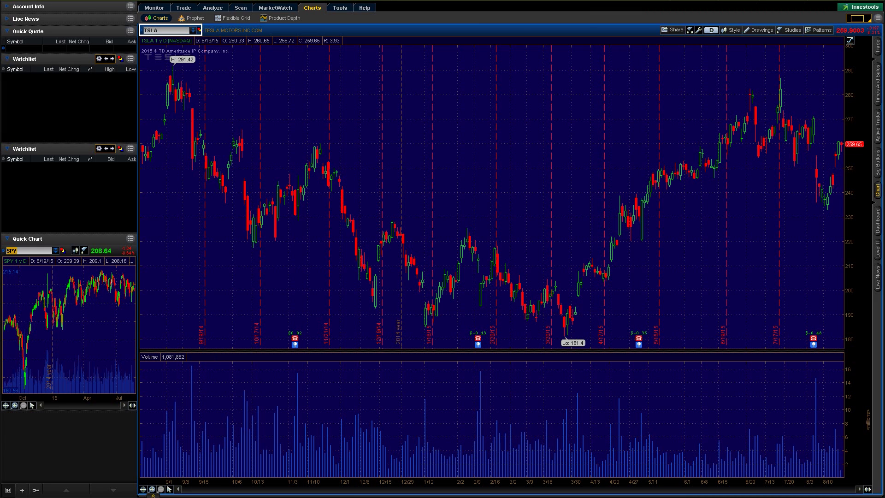
Replace TSLA with AAPL in the symbol box to load Apple's daily candlestick chart
left_click(157, 31)
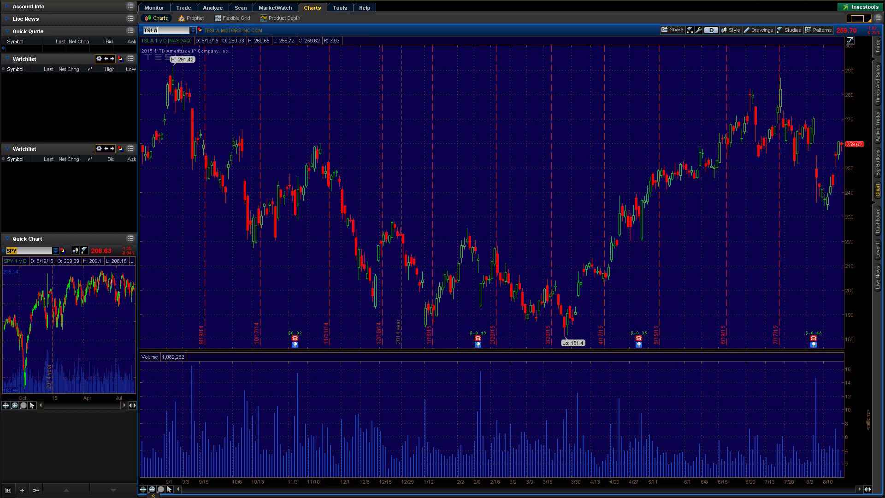
type("AAPL")
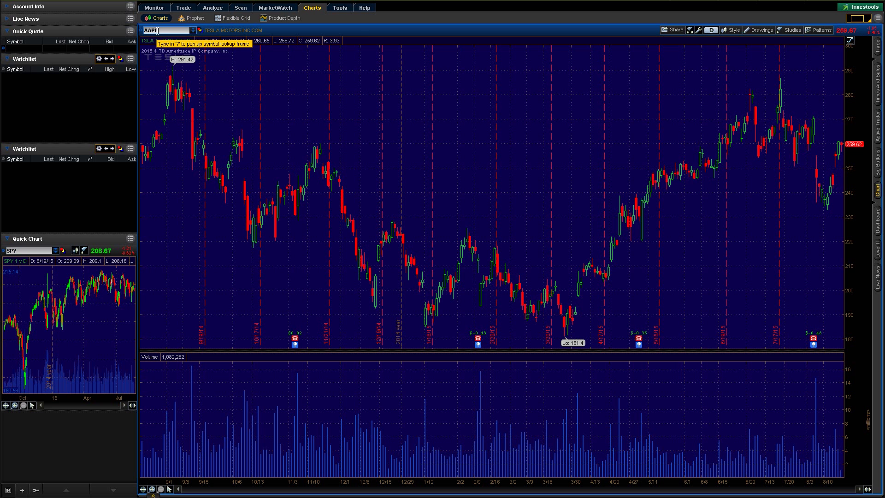
key("Return")
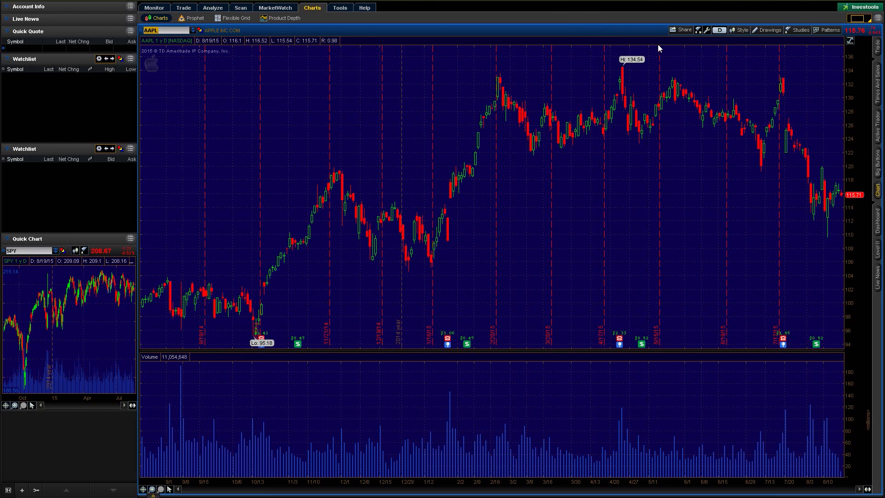
In Chart Settings, turn high/low bubbles off and back on, applying each time, so the Hi 134.54 bubble returns
left_click(707, 30)
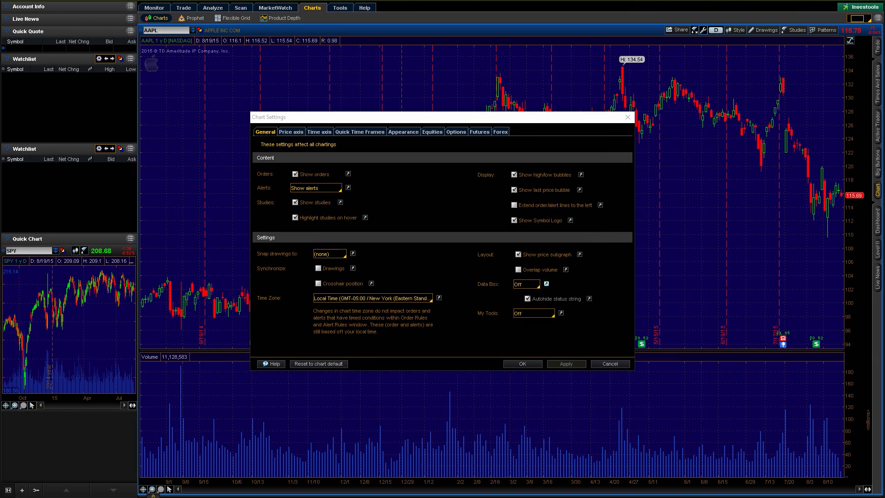
left_click(515, 175)
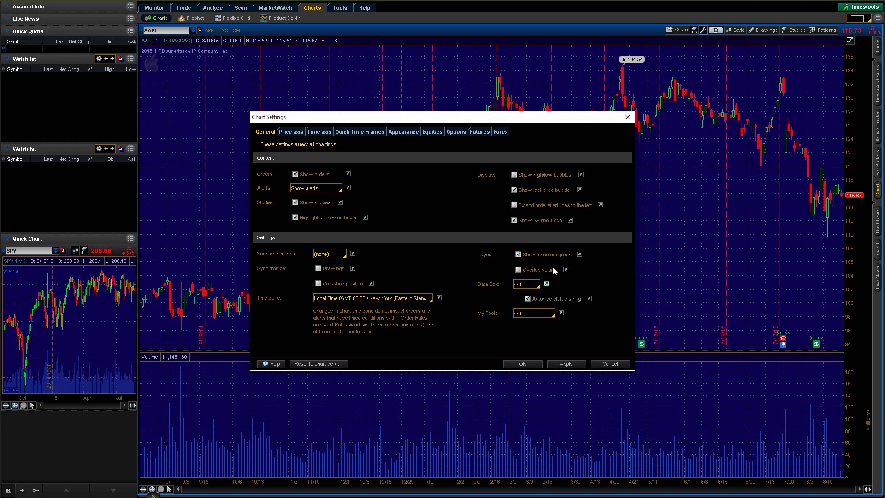
left_click(571, 361)
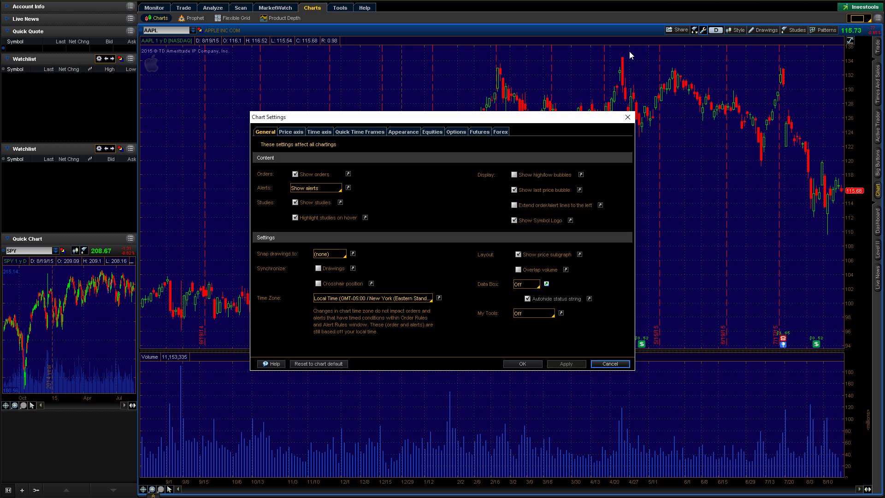
left_click(515, 176)
left_click(566, 364)
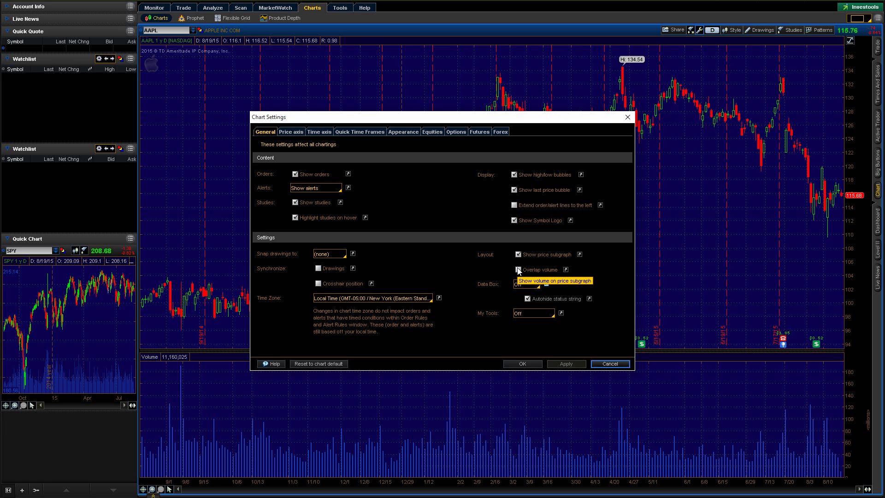
Turn on Overlap volume so volume bars sit on the AAPL price chart, and apply it
left_click(519, 270)
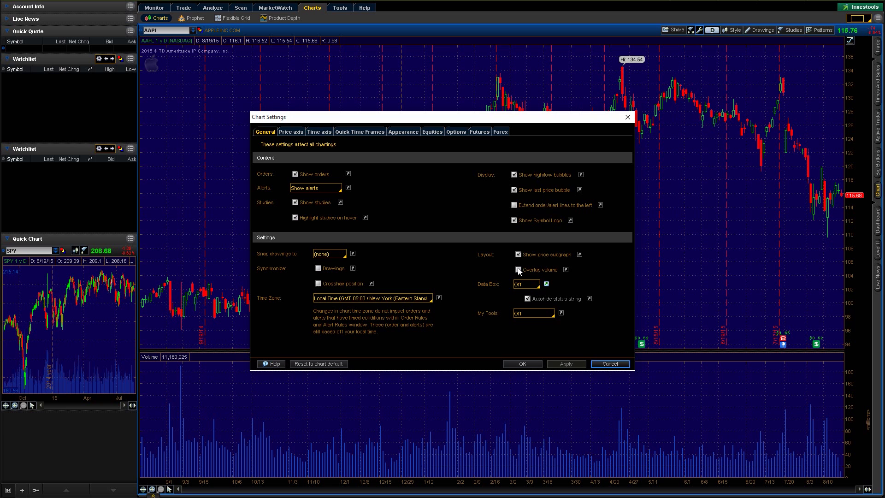
left_click(567, 364)
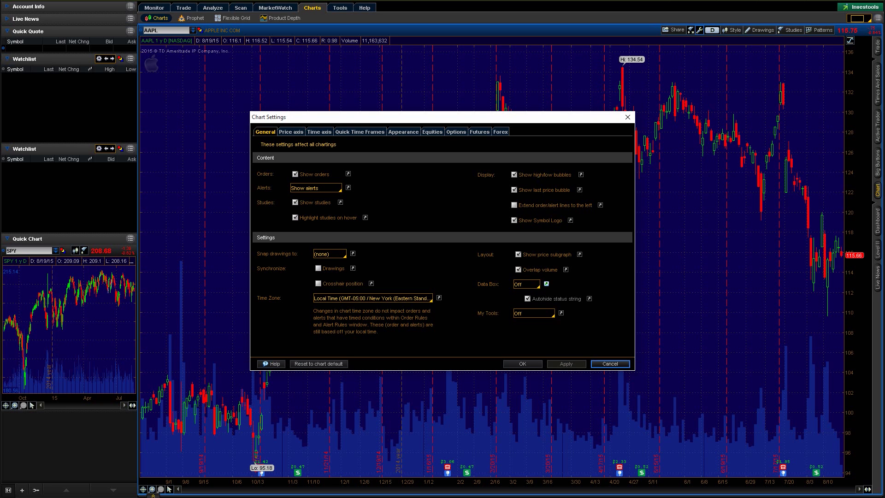
mouse_move(693, 367)
left_mouse_down()
mouse_move(715, 443)
mouse_move(666, 421)
mouse_move(739, 428)
mouse_move(717, 424)
mouse_move(734, 411)
left_mouse_up()
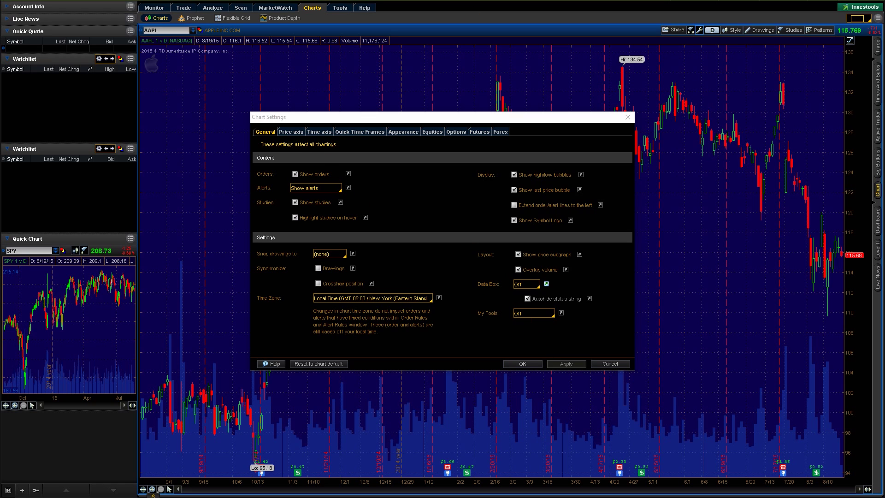
Apply a 20% upward expansion area on the price axis
left_click(297, 133)
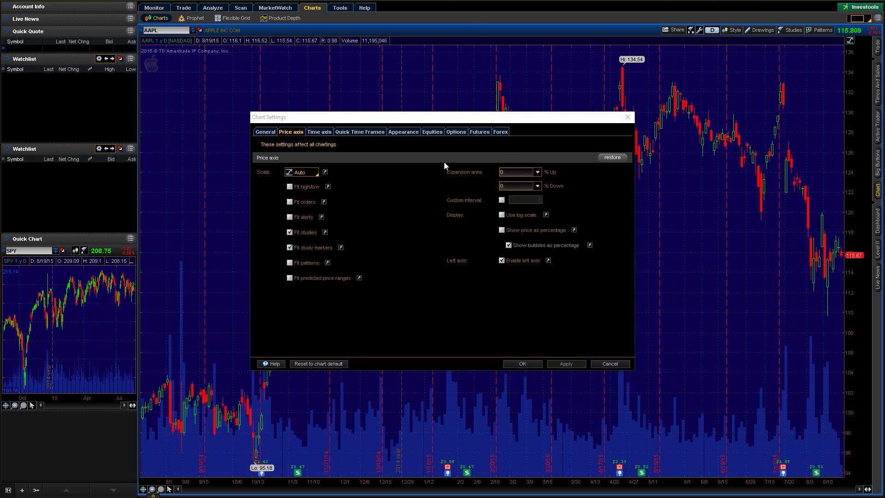
left_click_drag(444, 161, 573, 198)
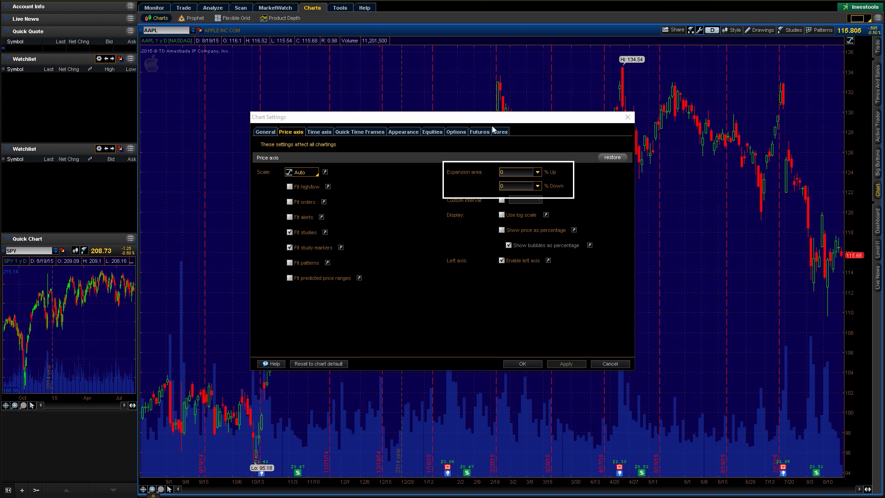
left_click(514, 172)
type("20")
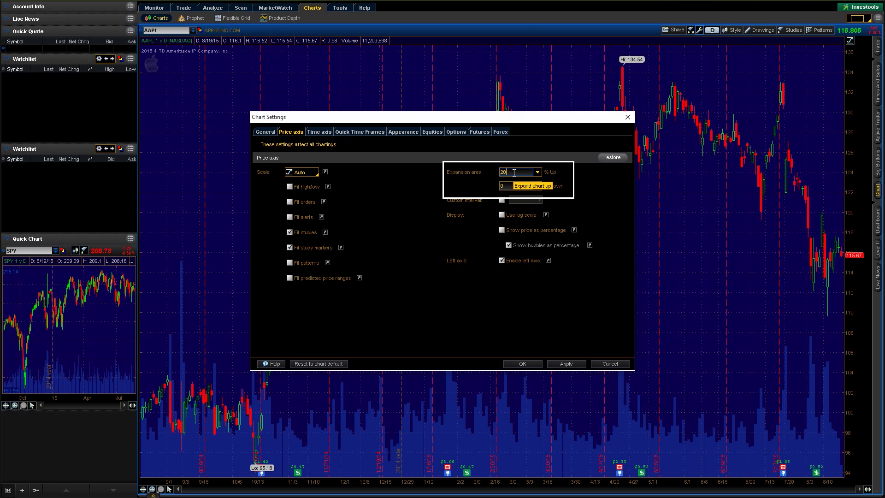
left_click(566, 364)
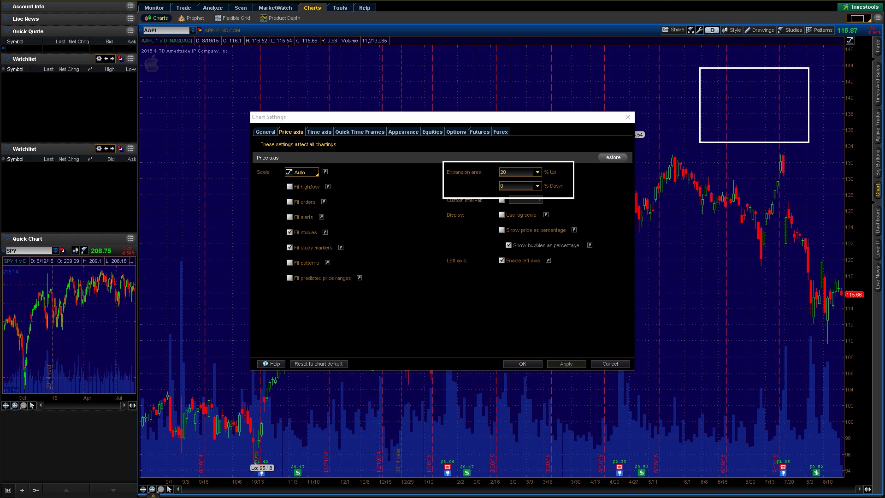
Reset the price-axis upward expansion to 0% and apply it
left_click(515, 172)
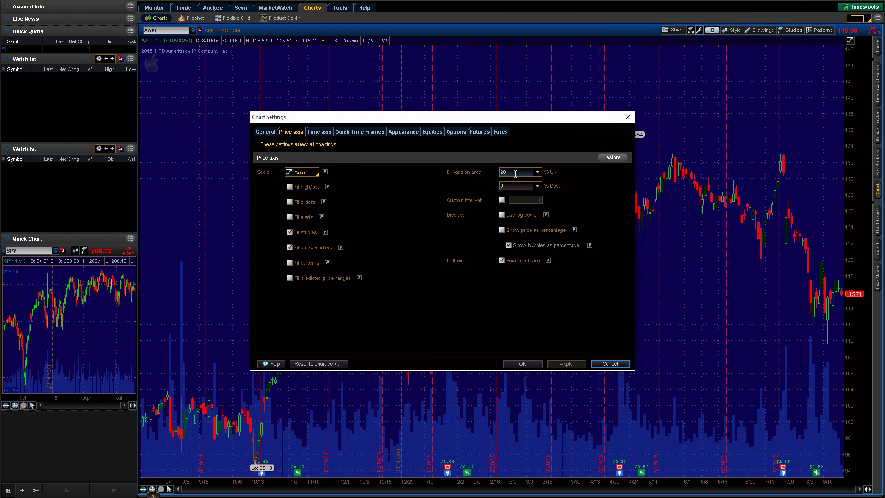
type("0")
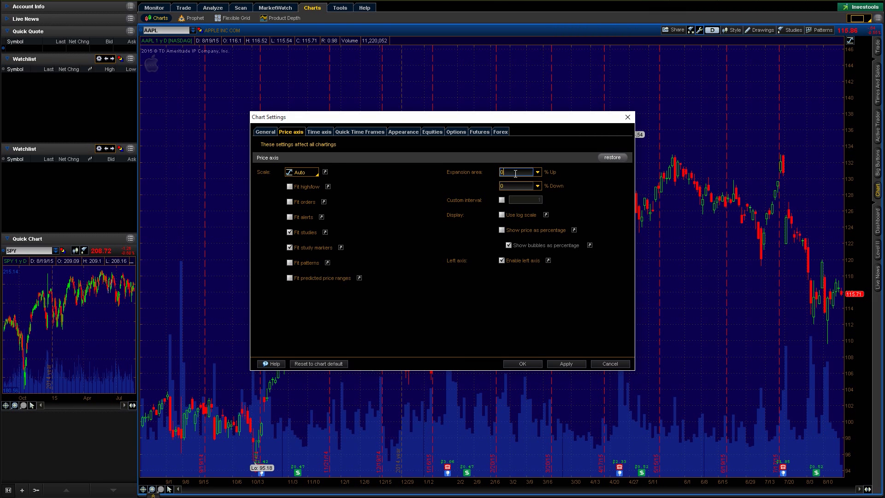
left_click(571, 366)
left_click(323, 132)
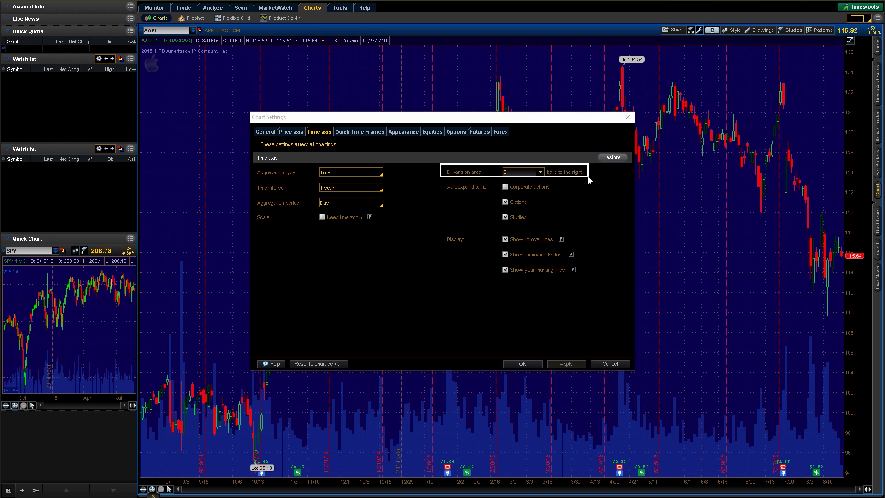
Set the time-axis expansion area to 20 bars on the right and apply it
left_click(521, 171)
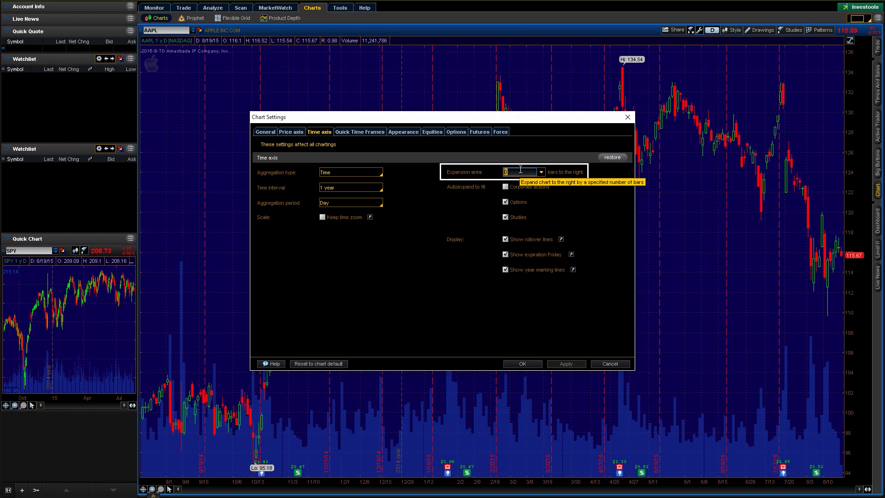
type("20")
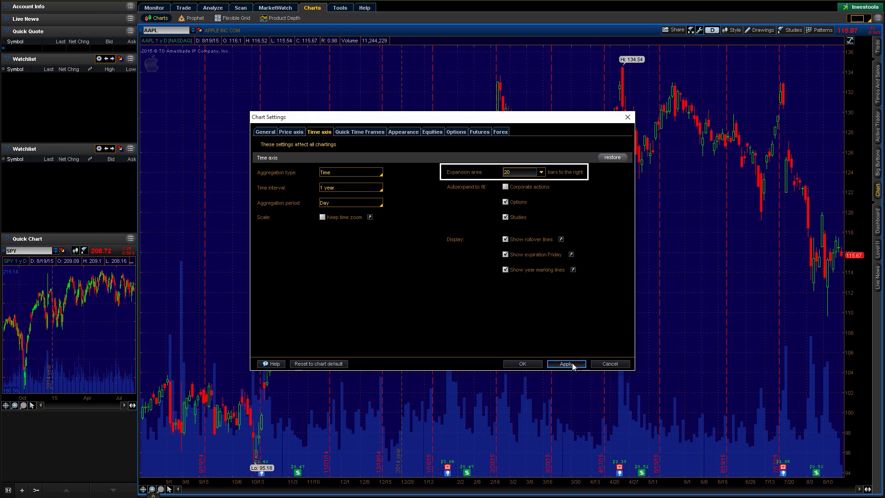
left_click(566, 363)
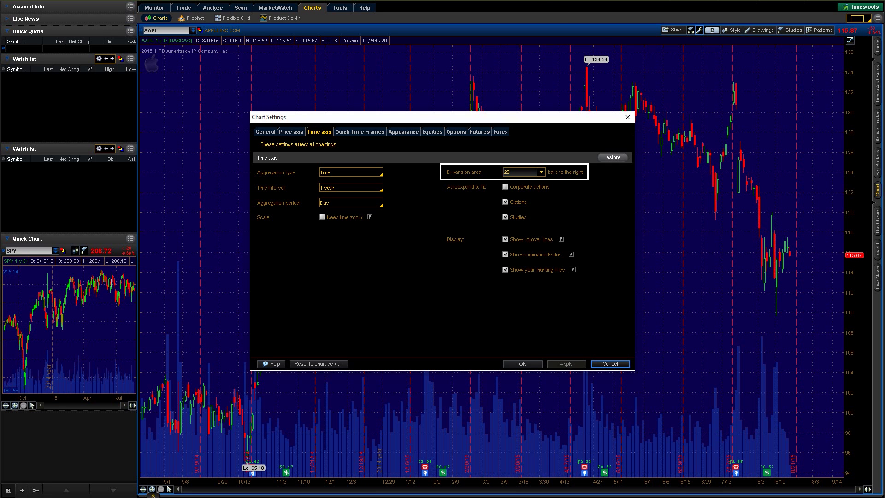
left_click(817, 250)
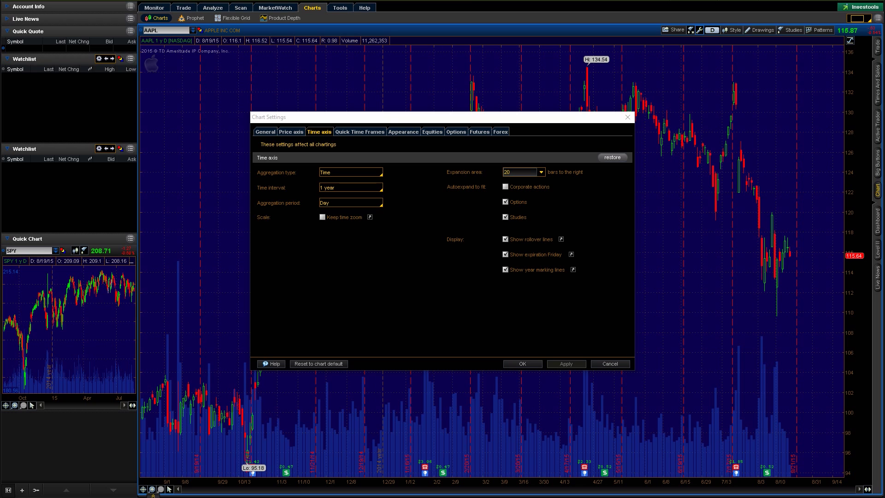
Select the 1 Y : D preset among the quick time frames
left_click(353, 134)
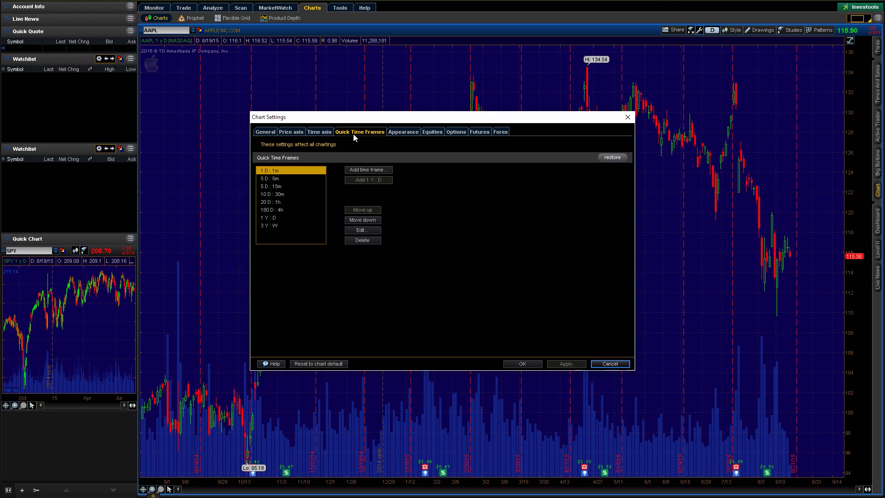
left_click(274, 219)
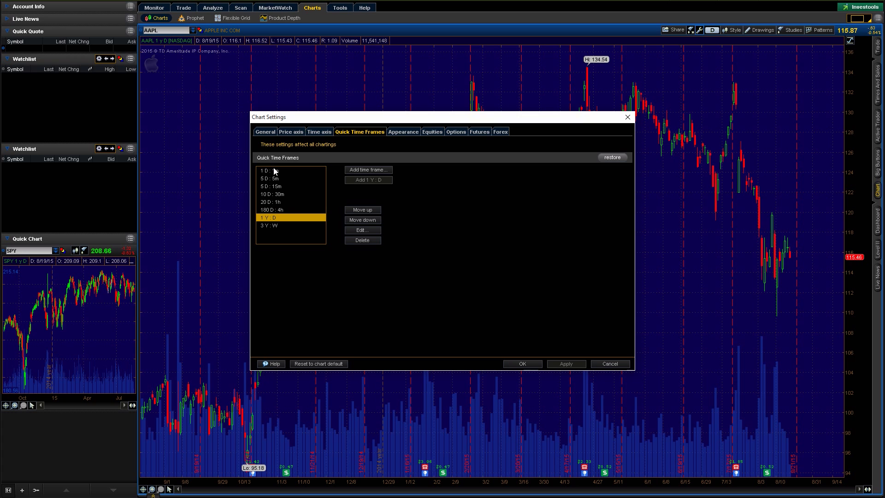
left_click(402, 133)
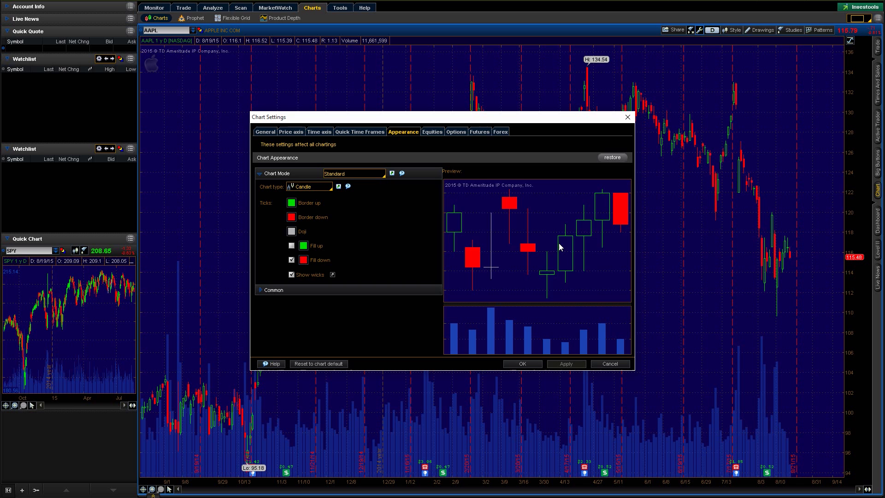
Turn off both Fill up and Fill down and apply, making the AAPL candles hollow outlines
left_click(292, 246)
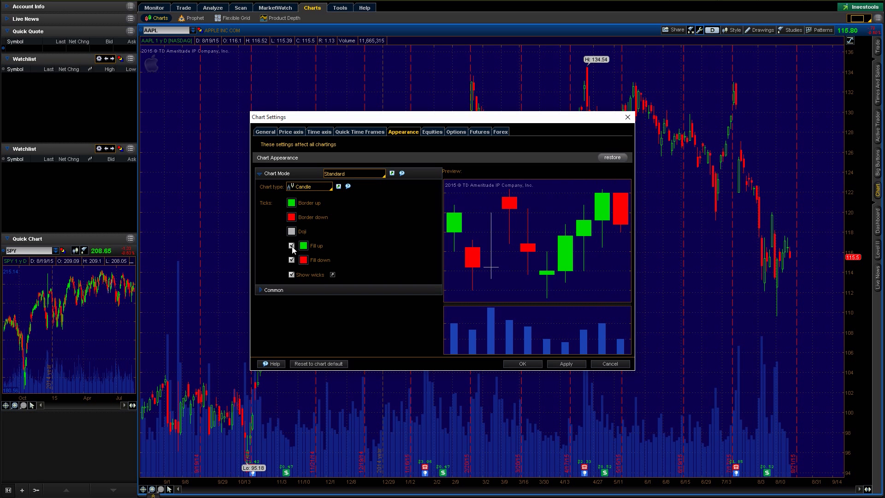
left_click(566, 364)
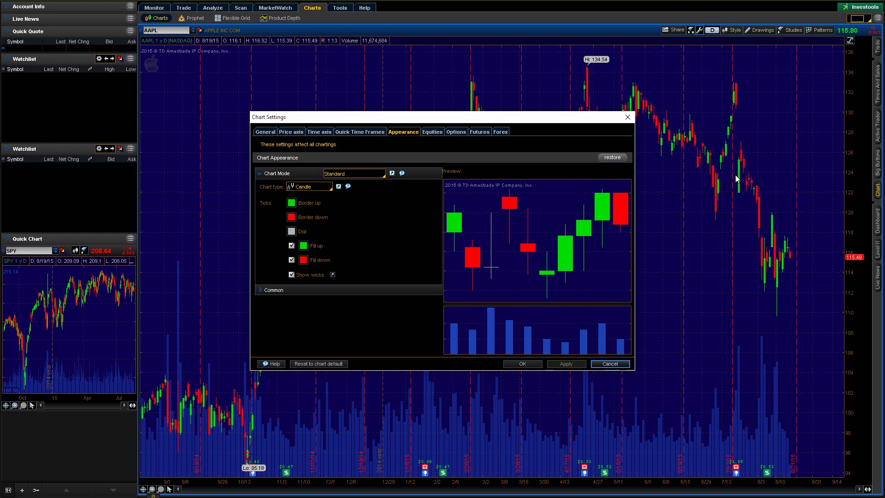
left_click(292, 245)
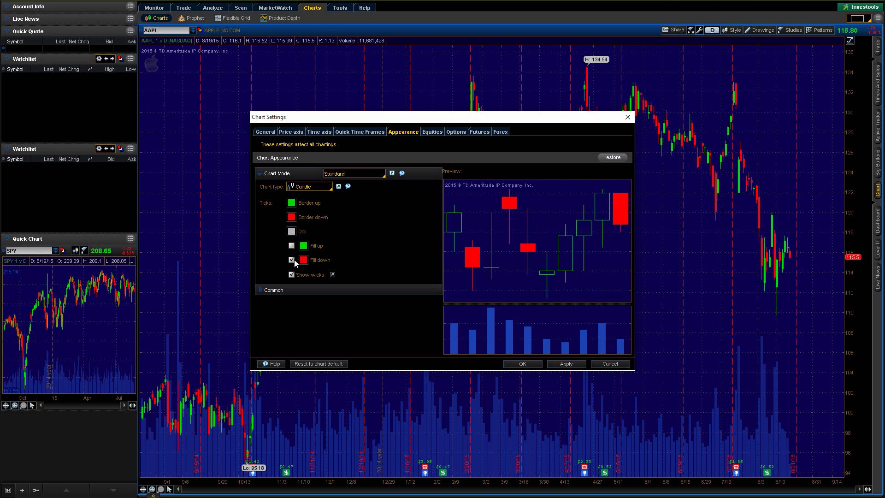
left_click(291, 260)
left_click(567, 363)
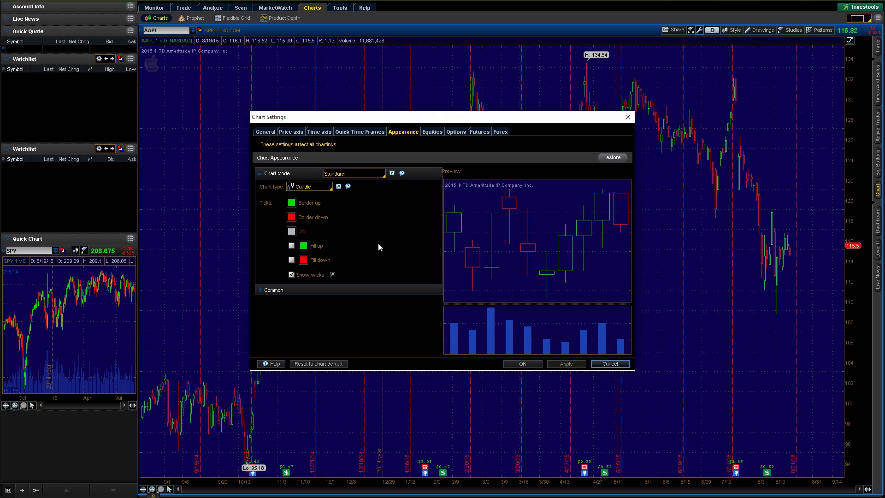
left_click_drag(283, 194, 333, 225)
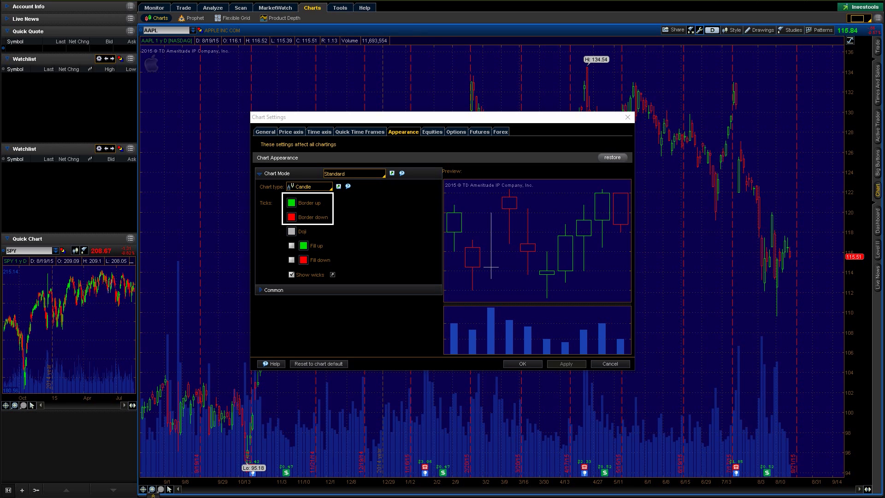
Expand the Common colour options and set the chart background to dark grey
key("Escape")
left_click(278, 290)
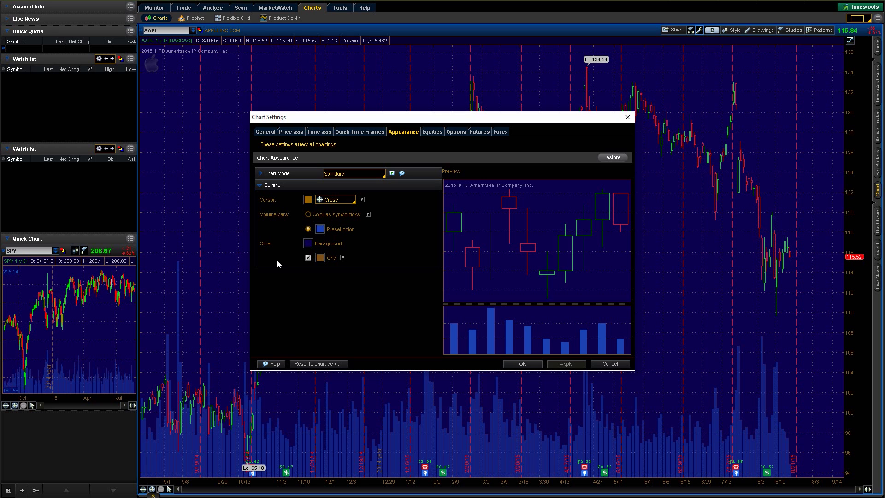
left_click(308, 244)
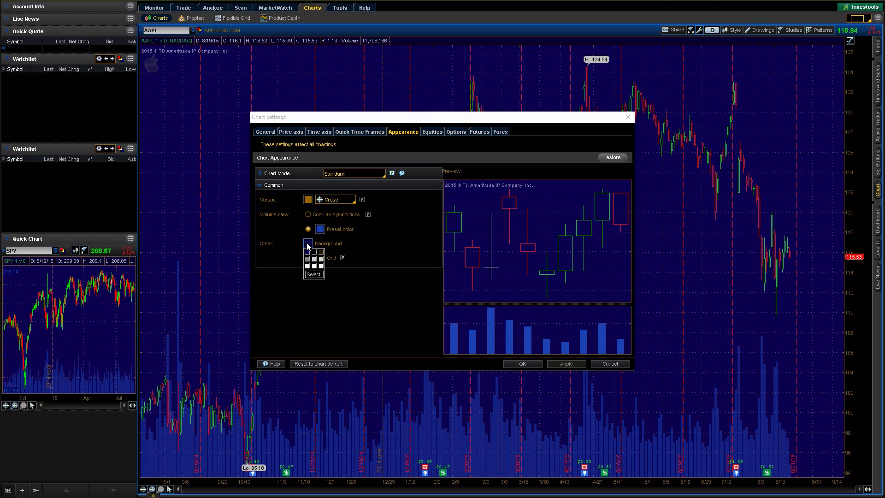
left_click(316, 276)
left_click(351, 265)
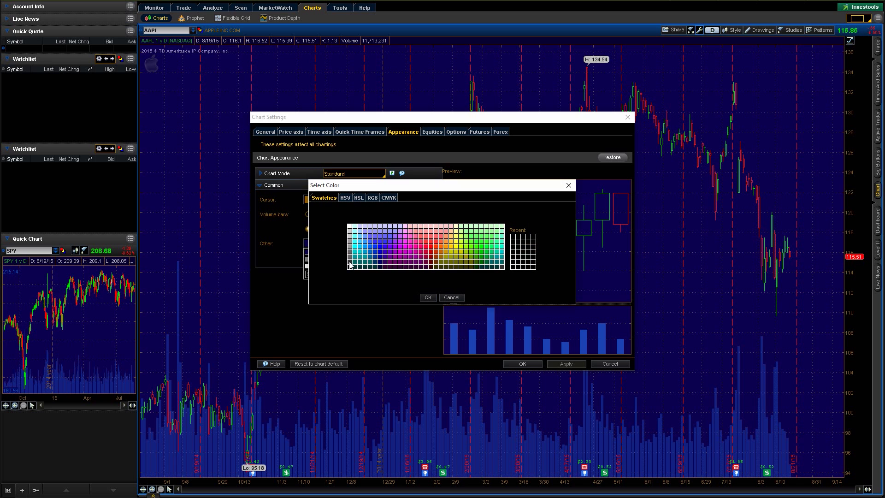
left_click(428, 297)
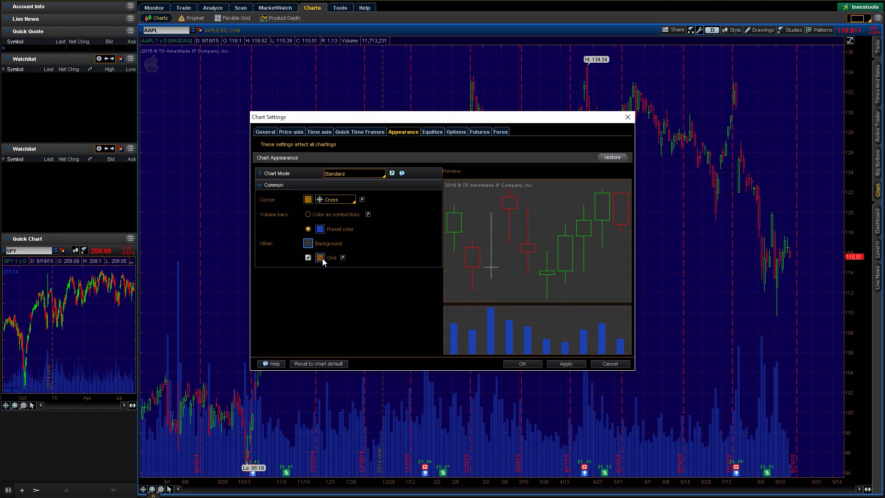
Colour the grid a lighter grey and the volume bars grey
left_click(321, 257)
left_click(325, 289)
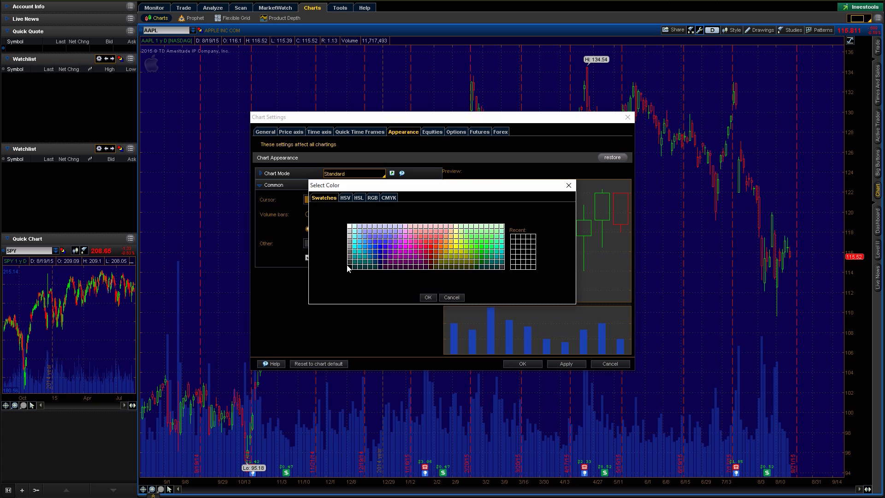
left_click(427, 298)
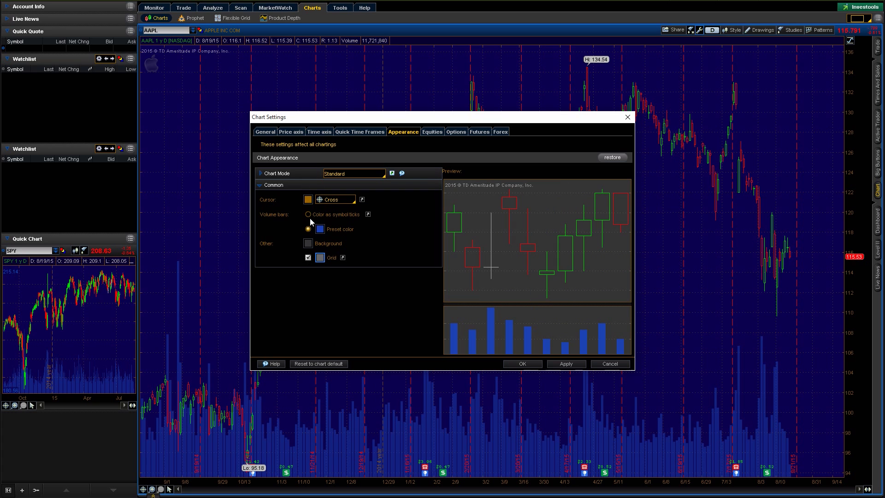
left_click(321, 257)
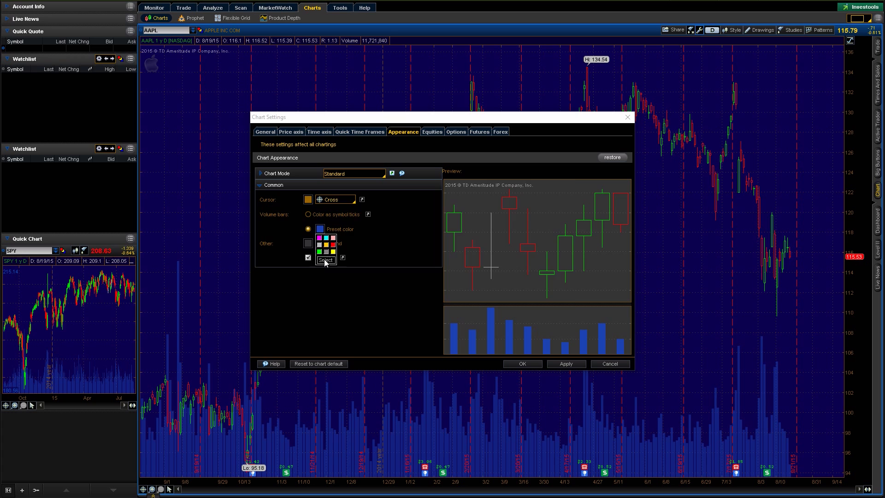
left_click(326, 259)
left_click(349, 260)
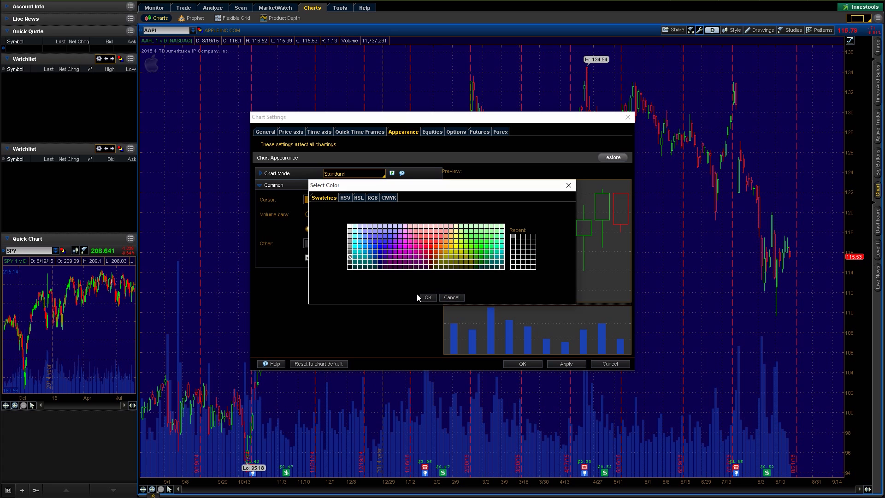
left_click(428, 297)
Set the cursor colour to white and apply the new colours to the chart
left_click(308, 199)
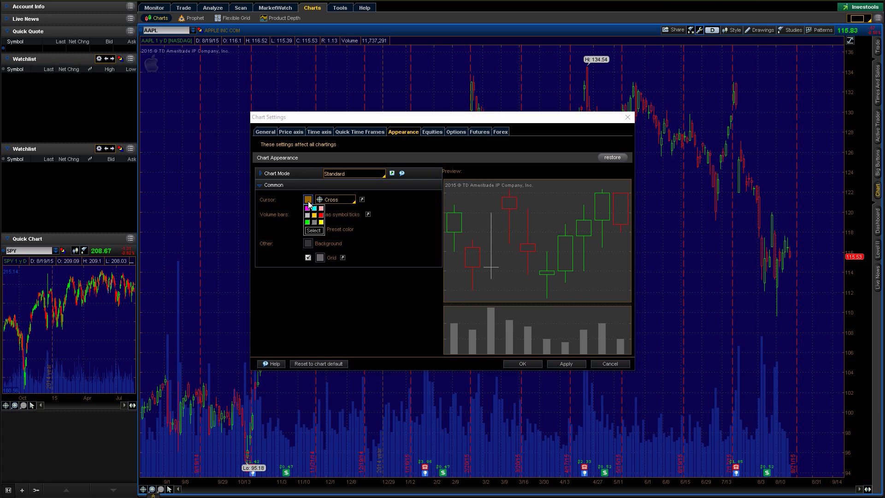
left_click(319, 232)
left_click(350, 226)
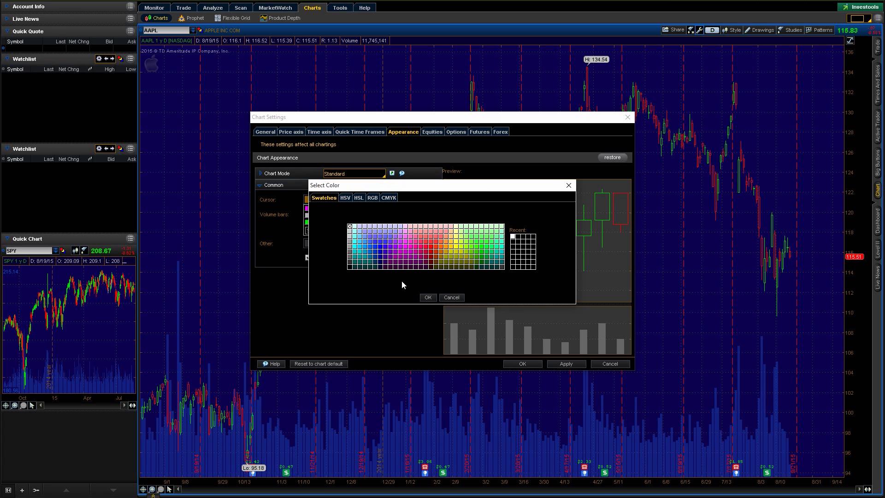
left_click(428, 298)
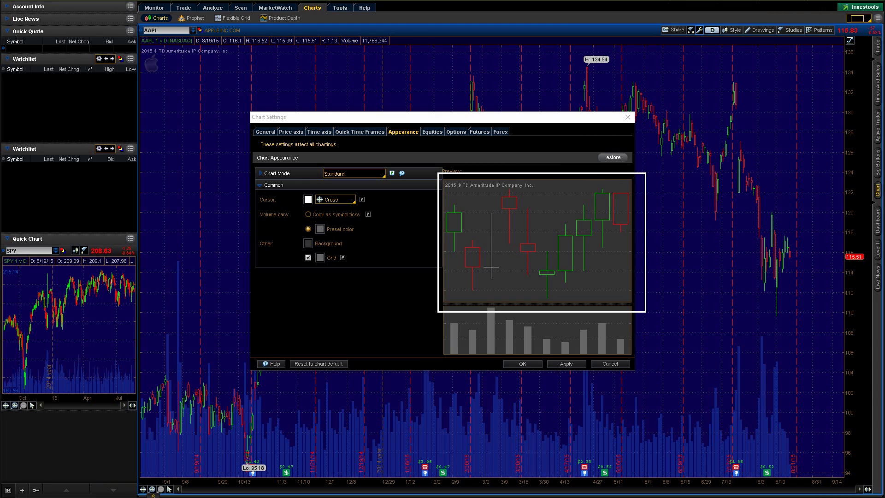
left_click(567, 364)
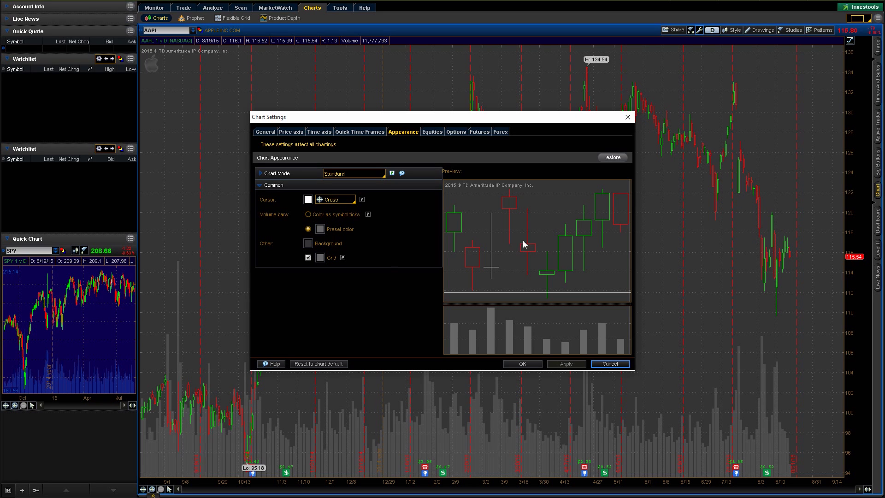
Review the Equities, Options and Futures settings, then close Chart Settings with OK
left_click(435, 135)
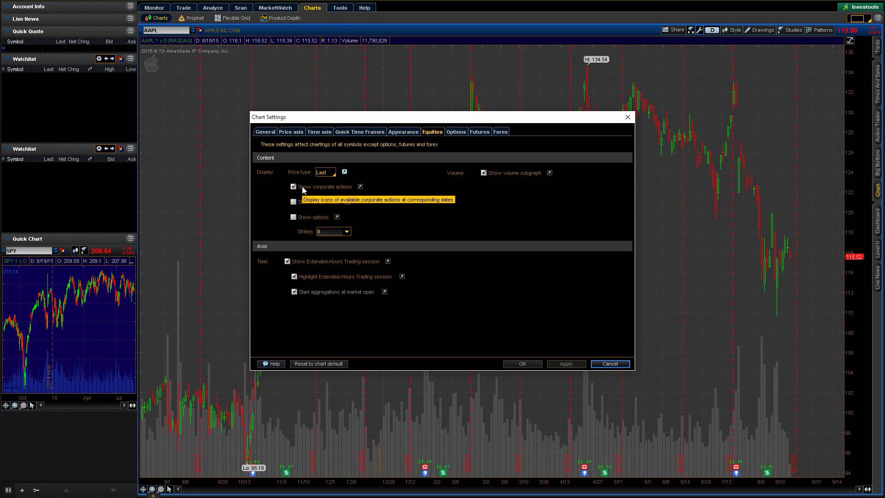
left_click(447, 132)
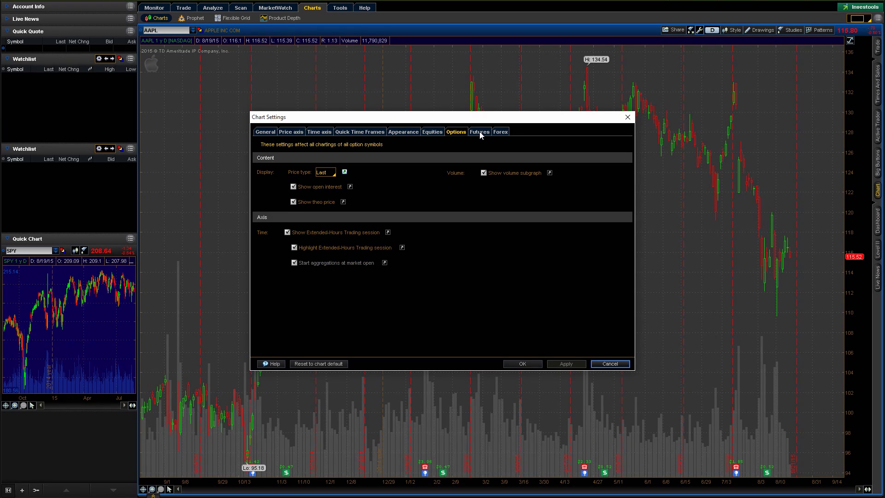
left_click(477, 133)
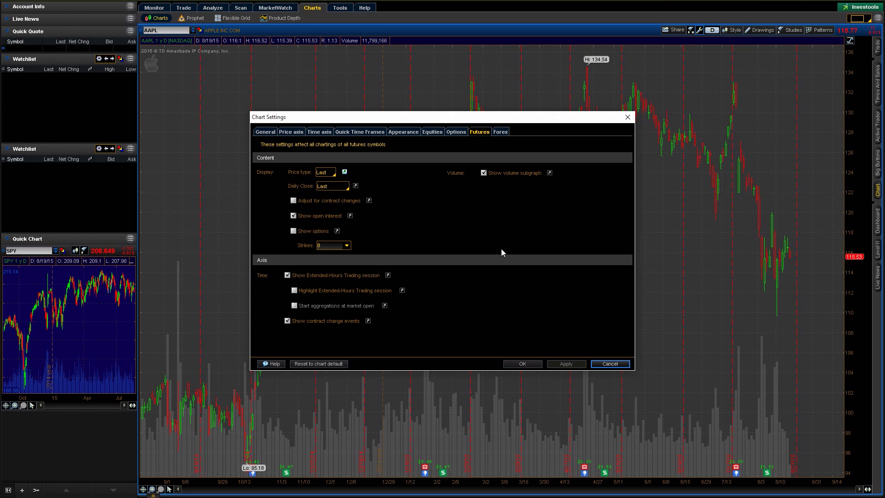
left_click(522, 365)
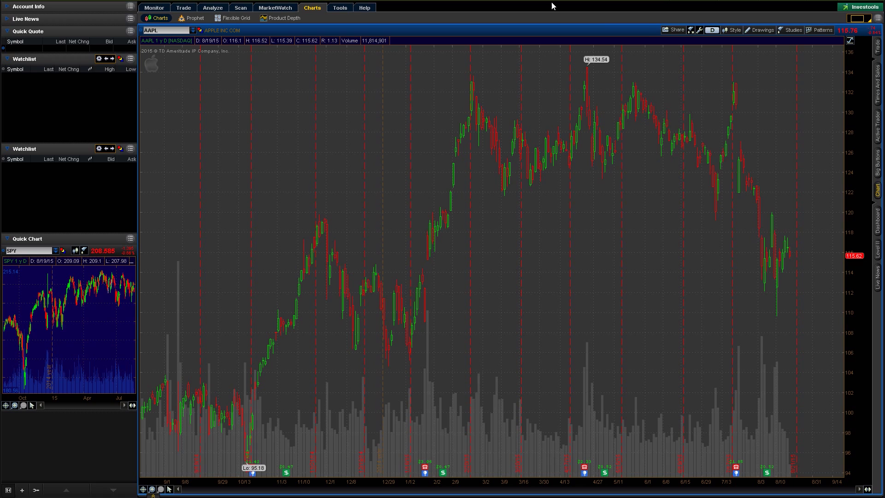
Switch the AAPL chart back to the one-year daily time frame
left_click(711, 30)
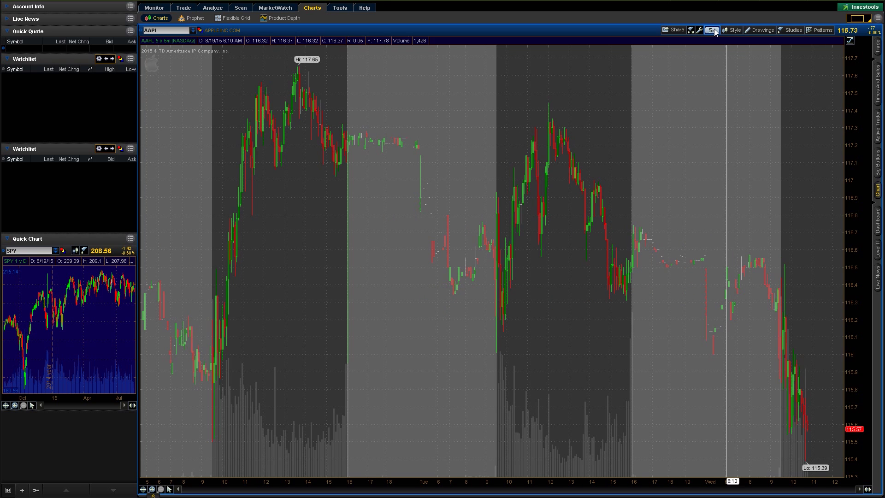
left_click(713, 30)
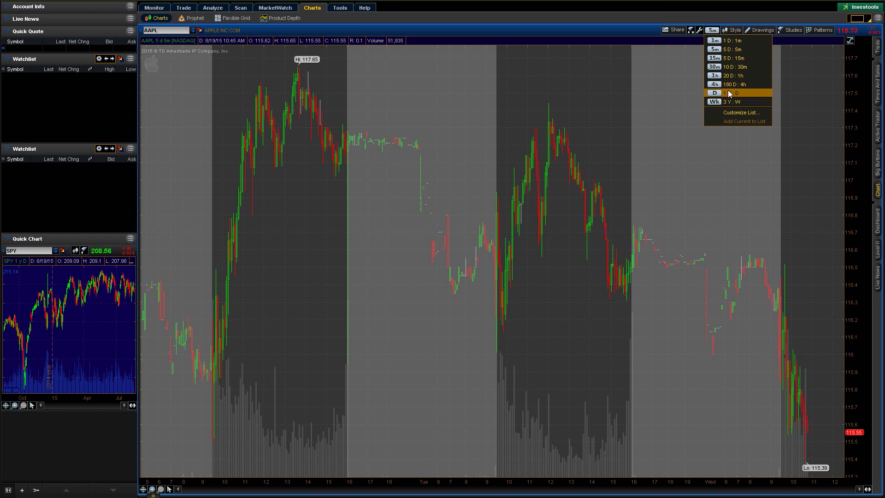
left_click(728, 90)
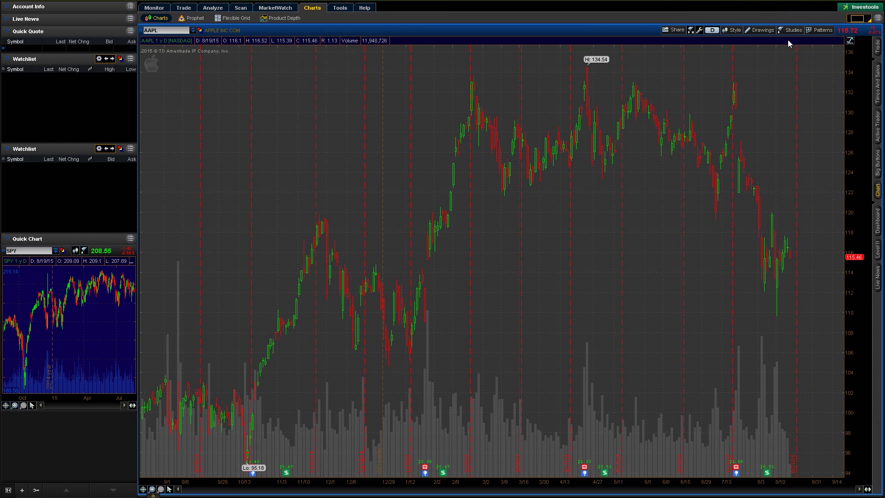
left_click(857, 19)
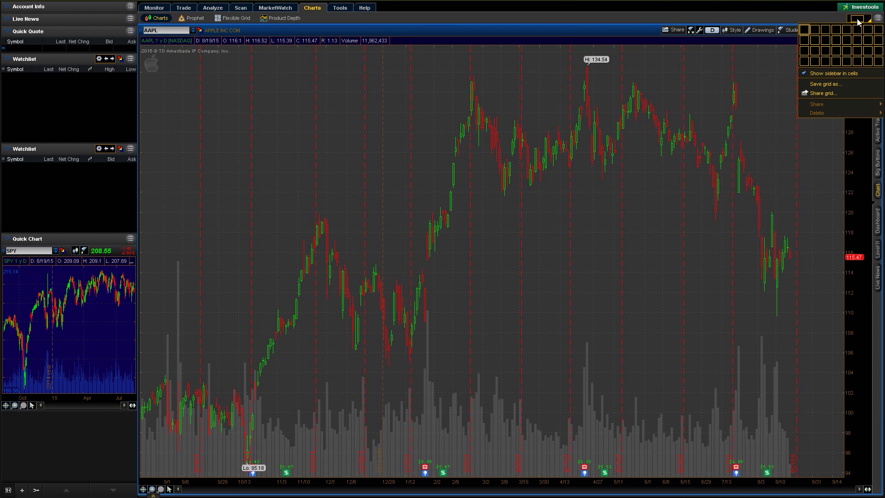
left_click(814, 41)
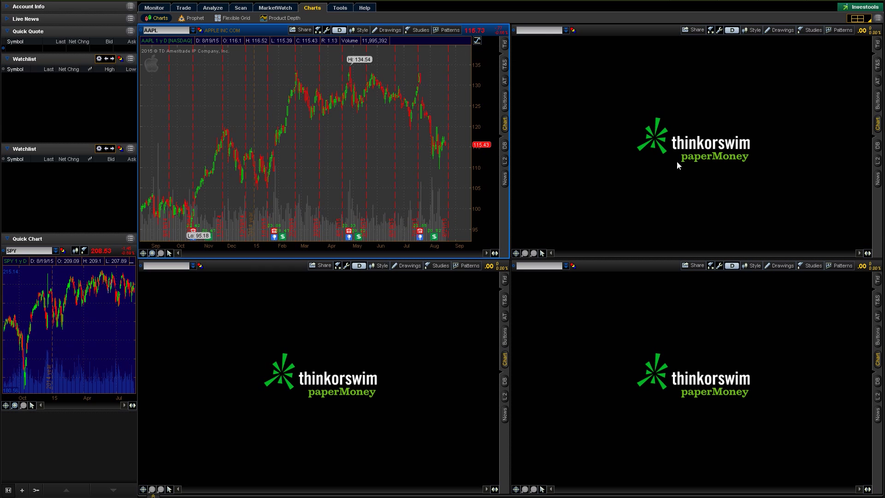
left_click(535, 264)
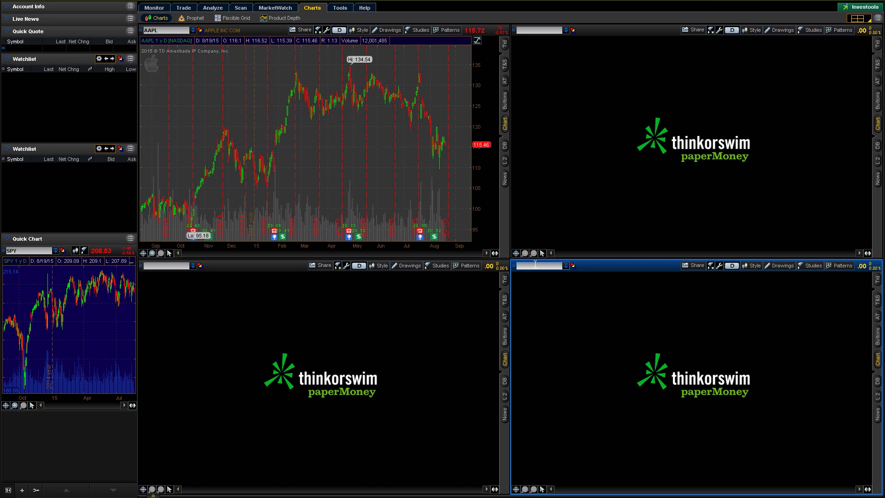
type("TSLA")
key("Return")
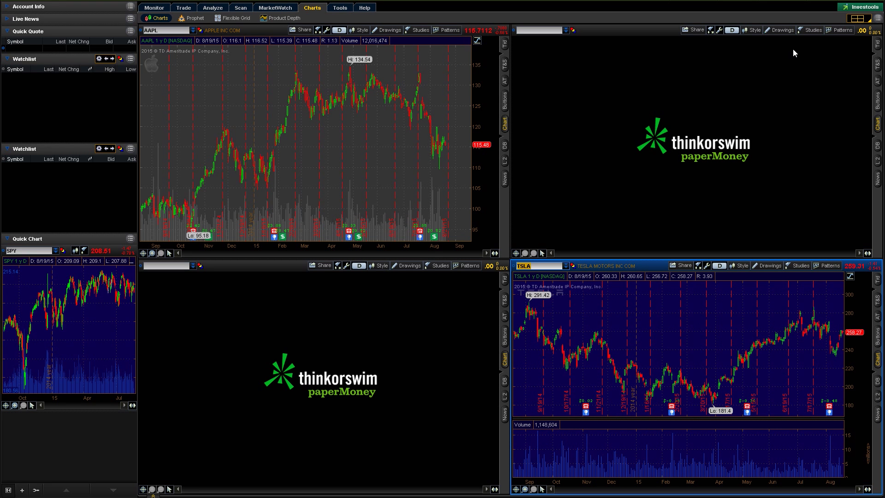
left_click(858, 18)
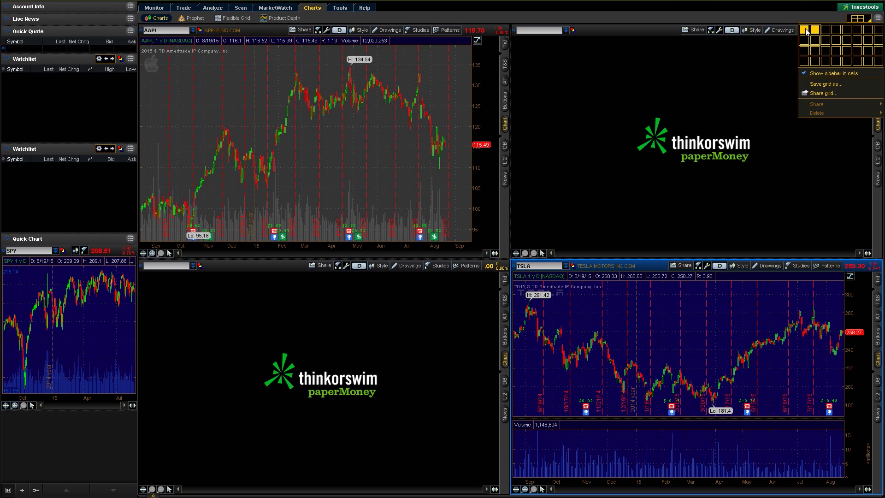
left_click(806, 28)
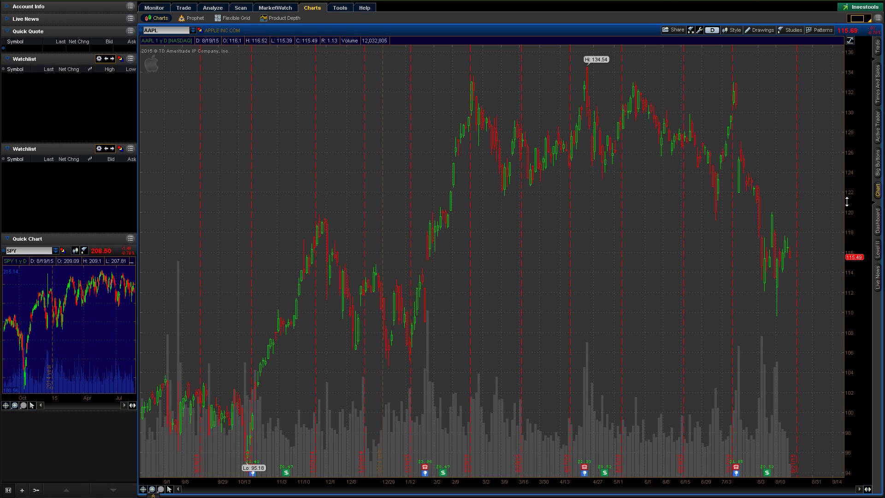
Compress the AAPL price axis to about 84–146, then auto-fit it back to 94–136
left_click(850, 41)
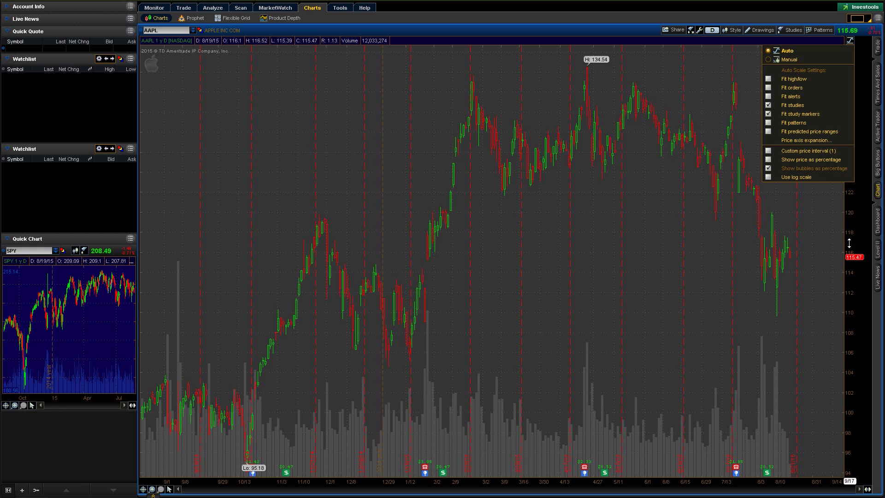
left_click(850, 274)
left_click_drag(850, 275, 858, 376)
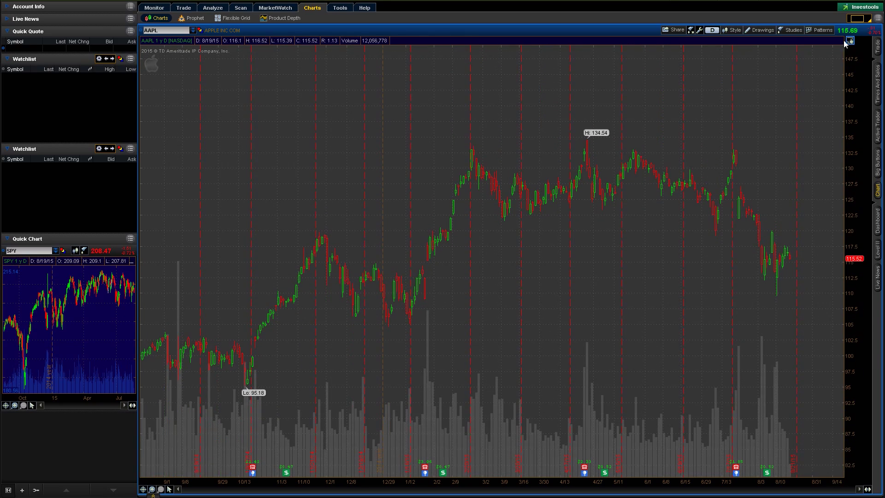
left_click(850, 42)
left_click(807, 54)
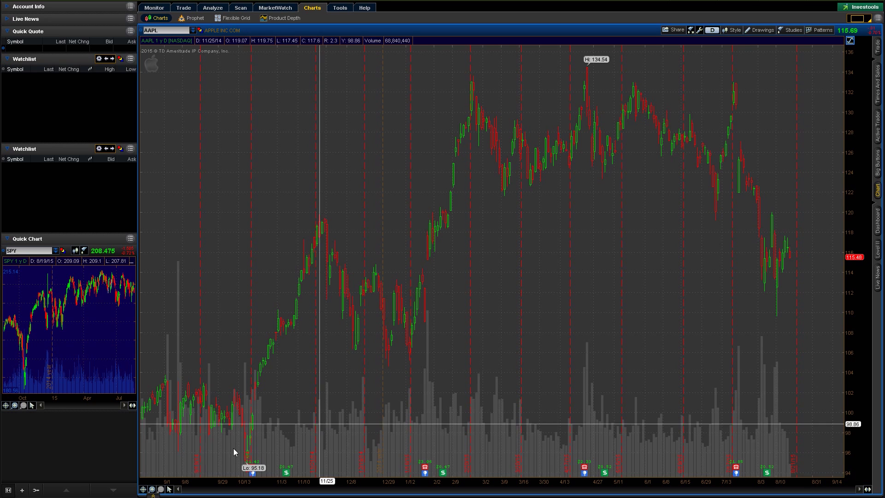
Zoom in three times on the recent AAPL candles, then zoom back out
left_click(151, 489)
left_click(152, 489)
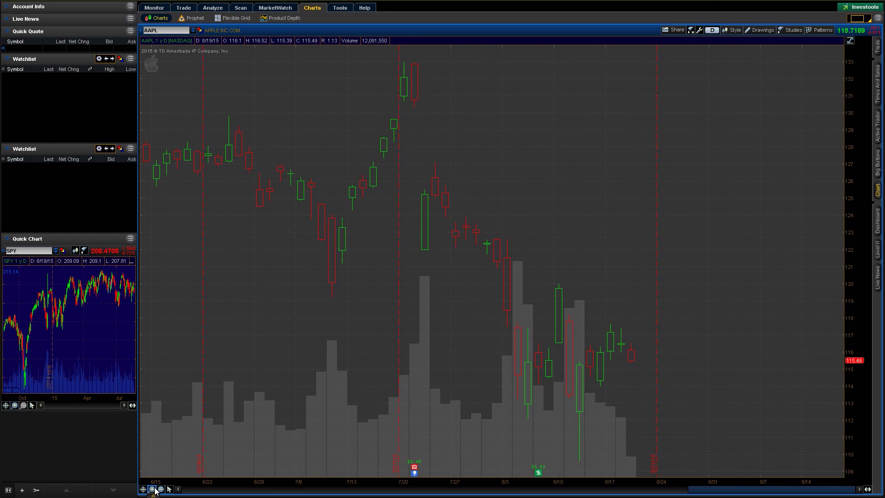
left_click(152, 489)
left_click(162, 490)
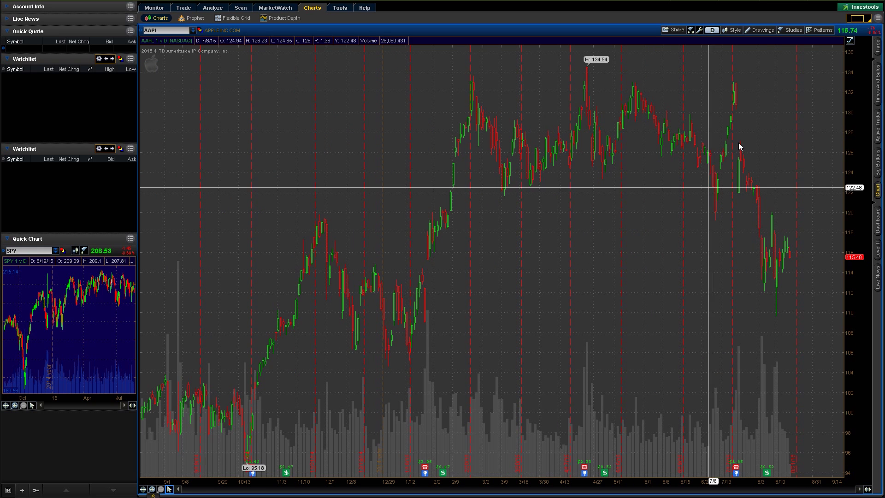
Box-zoom into roughly March through August, then return to the full one-year view
left_click(792, 172)
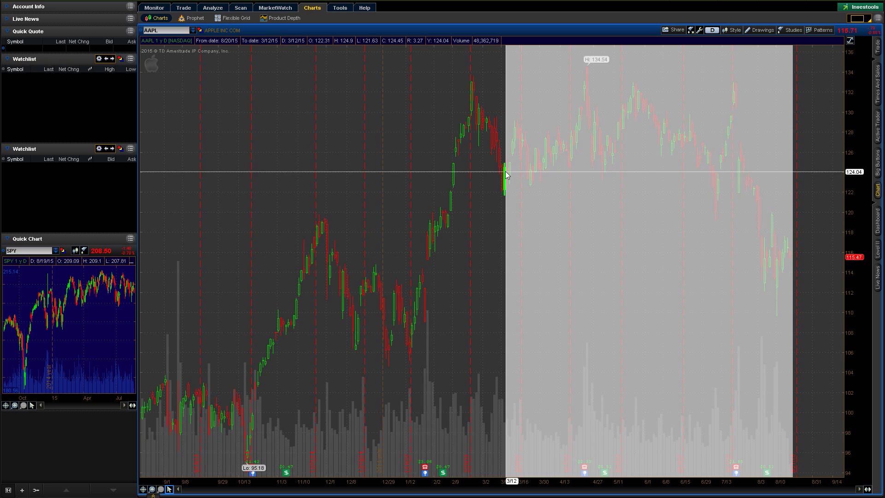
left_click(506, 172)
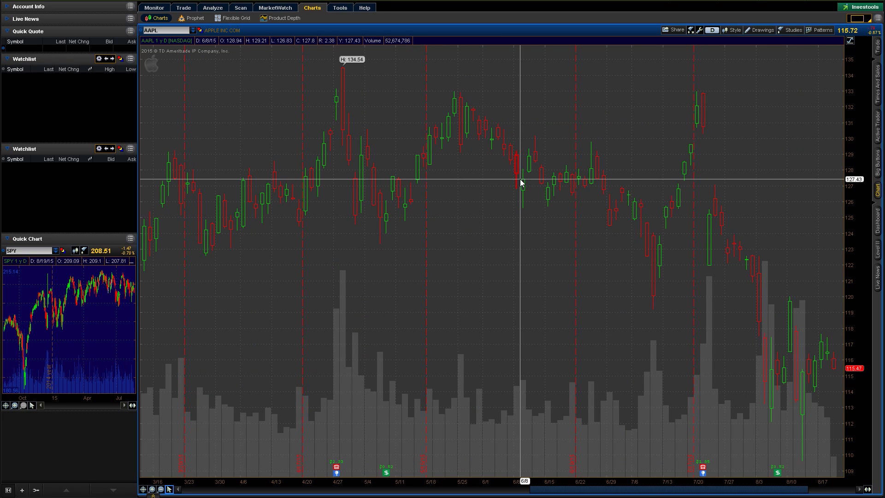
left_click(161, 490)
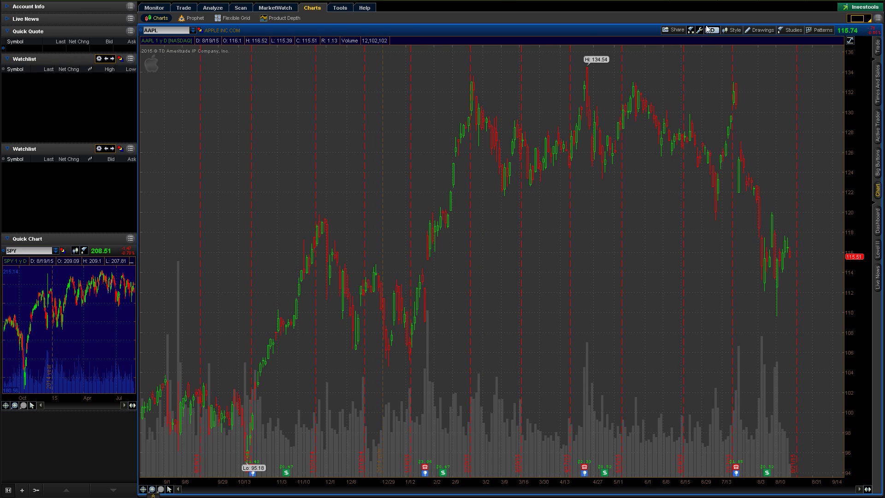
Save the current dark grey chart look as a style named DemoStyle
left_click(730, 30)
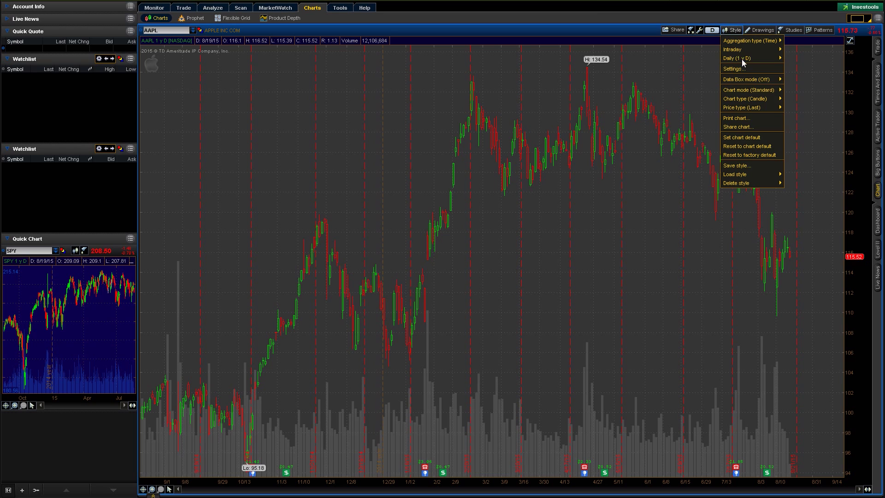
left_click(746, 162)
left_click(525, 259)
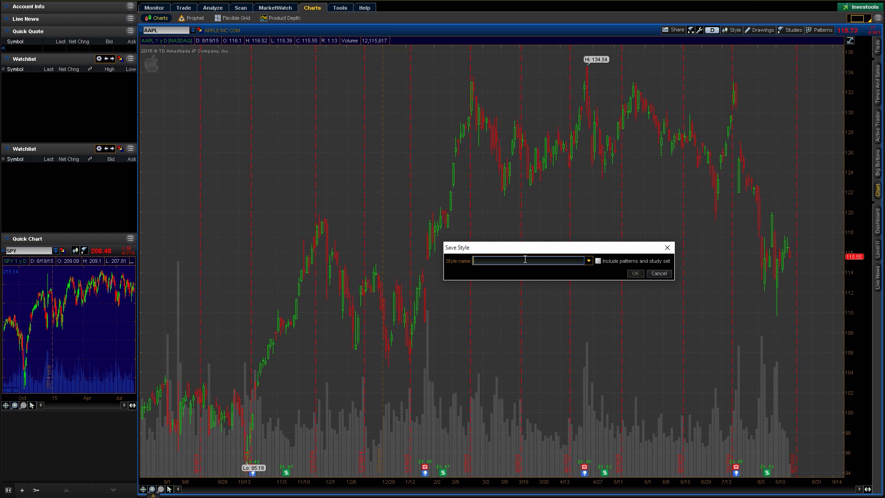
type("DemoStyle")
left_click(634, 274)
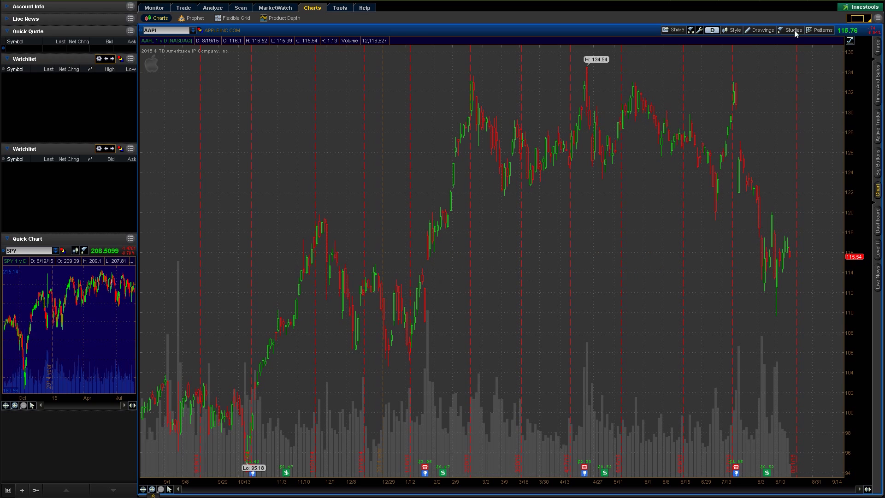
Reset the chart to the factory default style
left_click(730, 30)
left_click(756, 164)
left_click(489, 282)
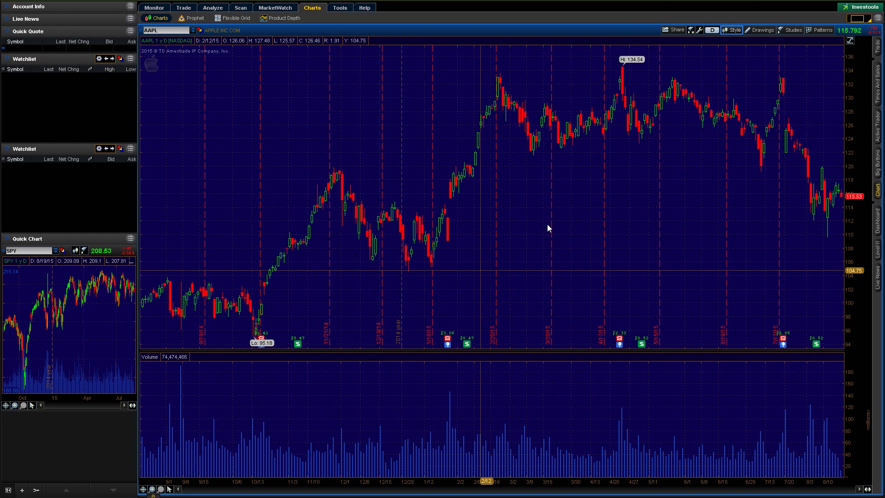
Load the saved DemoStyle style back onto the AAPL chart
left_click(724, 31)
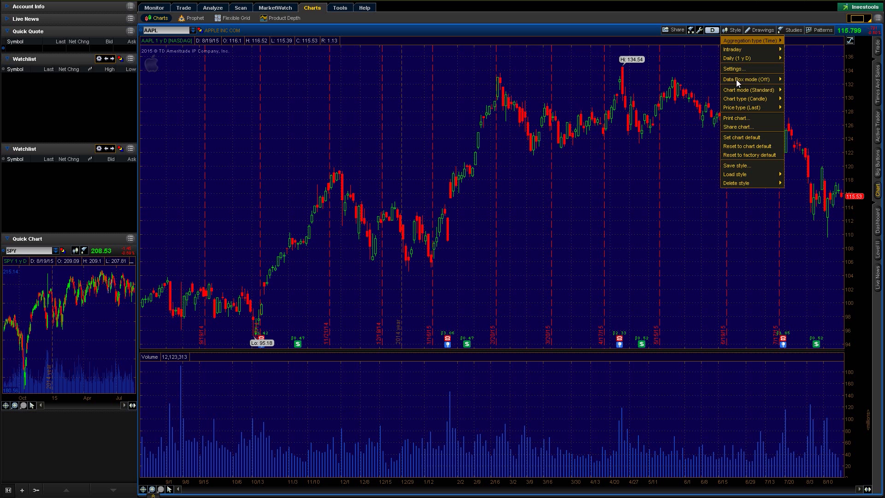
mouse_move(743, 174)
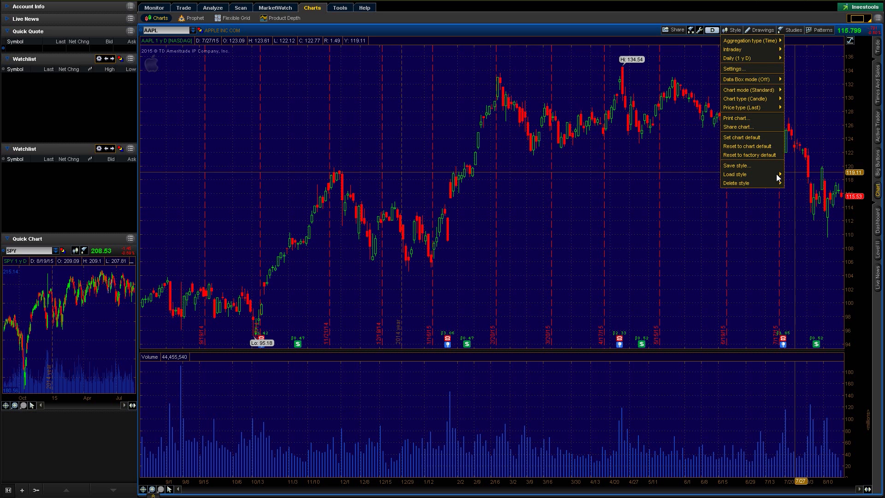
left_click(797, 182)
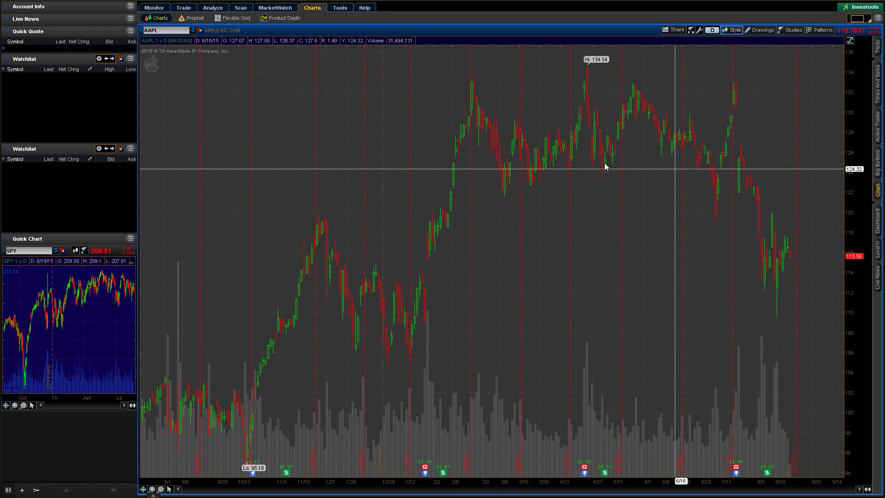